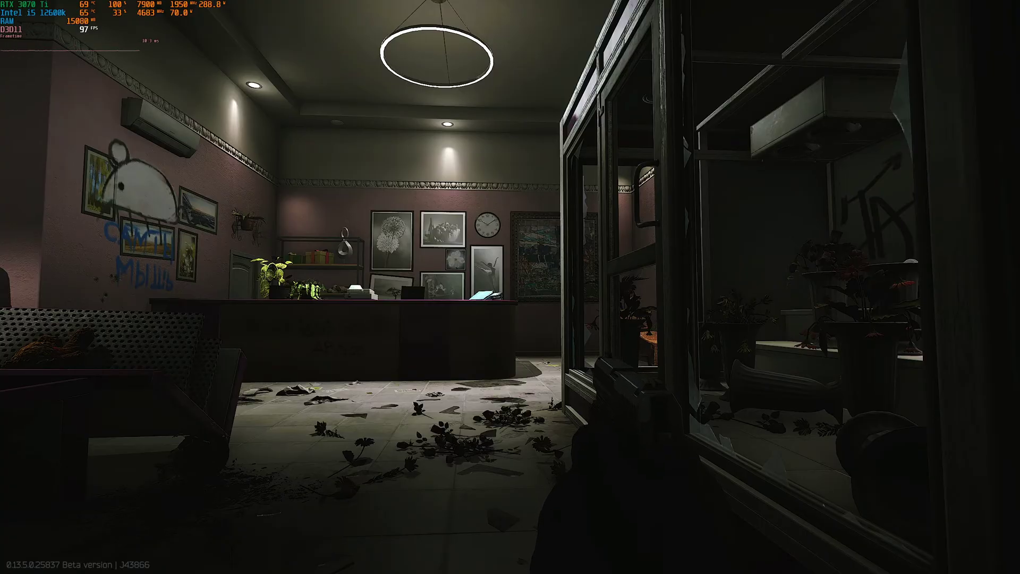
Step: Centre the nvidiaProfileInspector GitHub releases page and show its full address
{"action": "left_click_drag", "start_coordinate": [1019, 56], "coordinate": [603, 85]}
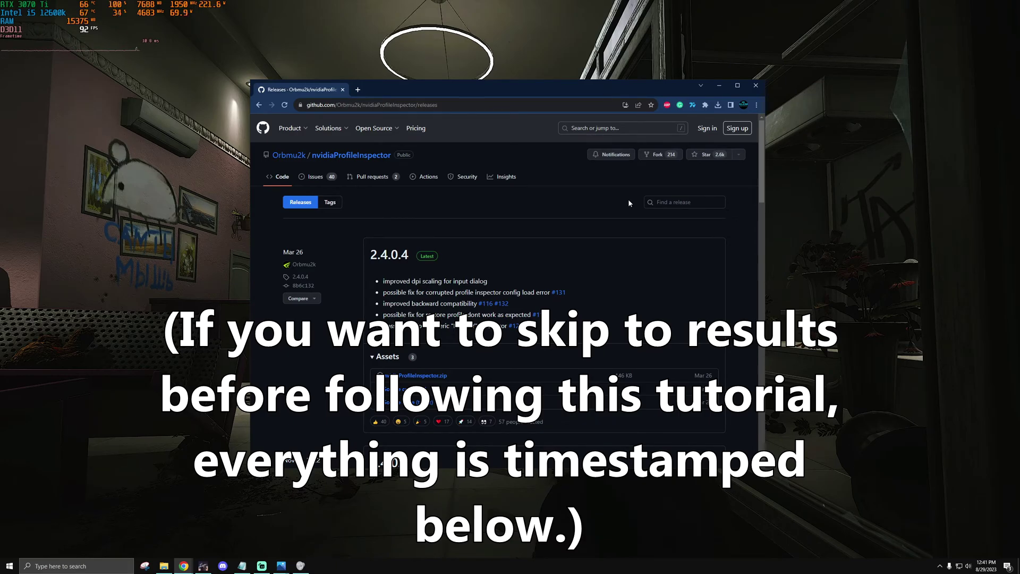
{"action": "left_click_drag", "start_coordinate": [505, 87], "coordinate": [515, 87]}
{"action": "left_click_drag", "start_coordinate": [394, 105], "coordinate": [316, 104]}
{"action": "left_click", "coordinate": [316, 104]}
{"action": "scroll", "coordinate": [428, 338], "scroll_direction": "down", "scroll_amount": 1}
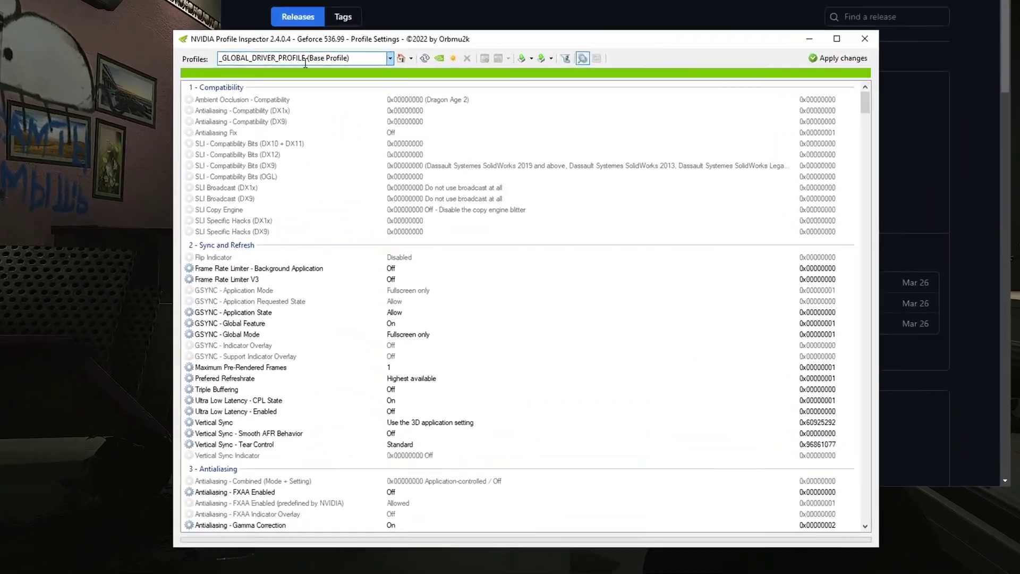
Step: Search the Profiles box for 'escape' and load Escape From Tarkov
{"action": "left_click", "coordinate": [353, 58]}
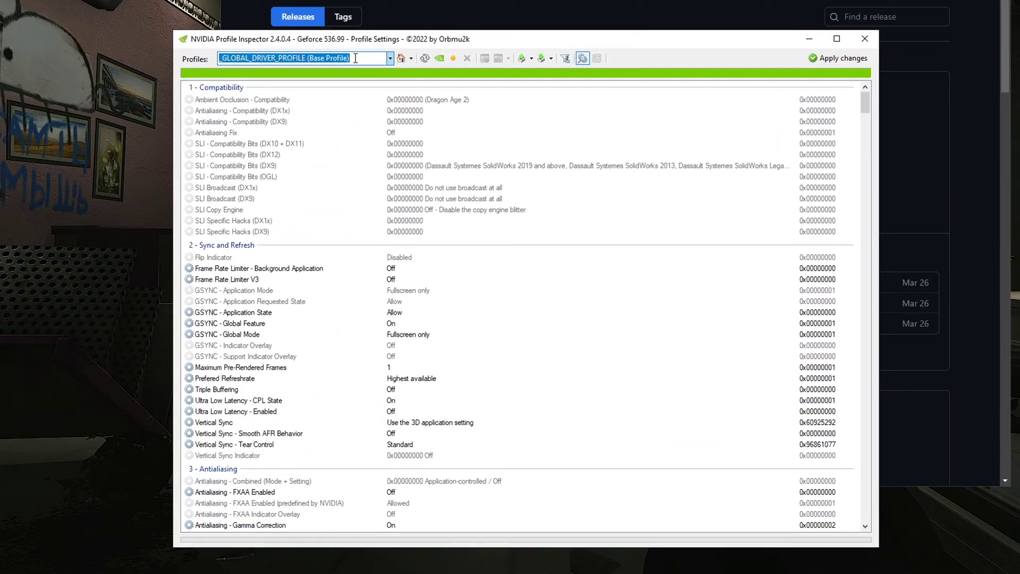
{"action": "type", "text": "escape"}
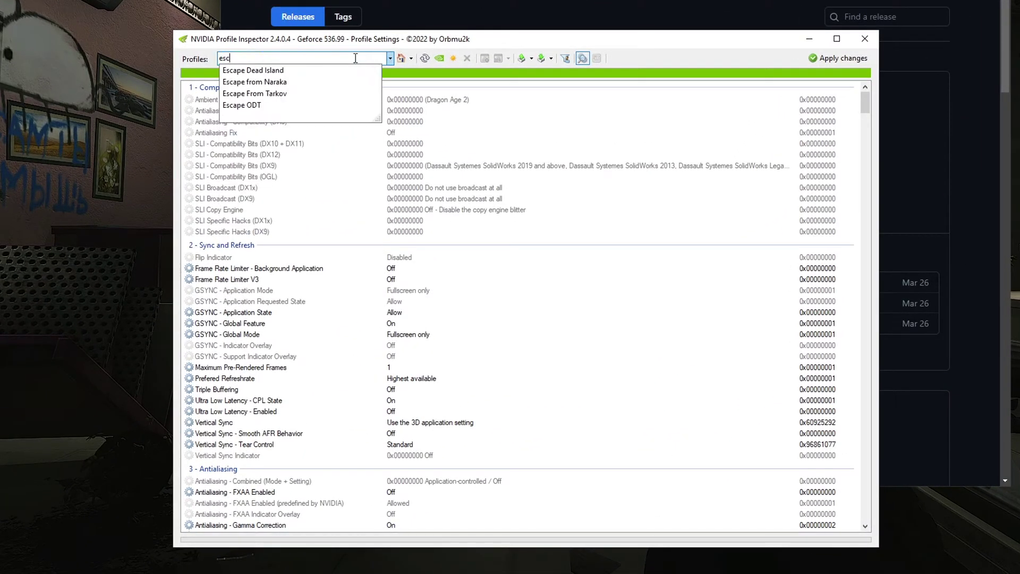
{"action": "left_click", "coordinate": [285, 94]}
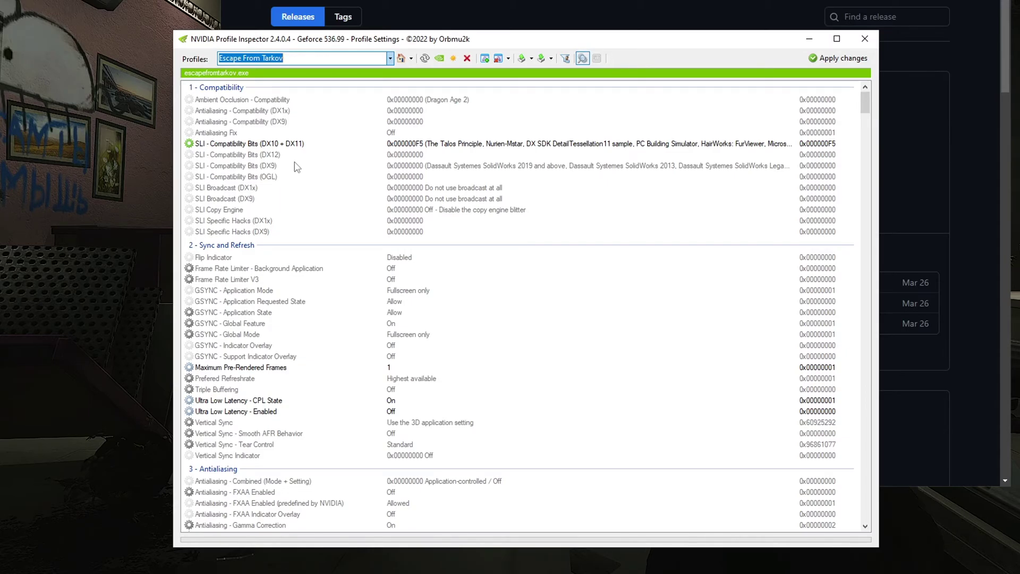
Step: In section 5 - Common, enable rBAR - Feature and set rBAR - Options to 0x00000001
{"action": "left_click_drag", "start_coordinate": [865, 102], "coordinate": [866, 134]}
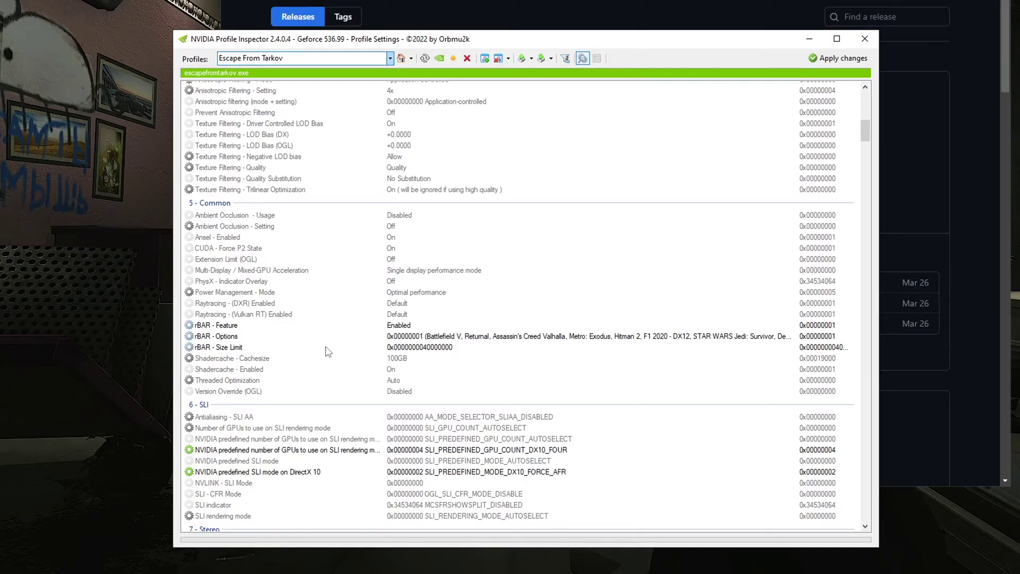
{"action": "left_click", "coordinate": [404, 325]}
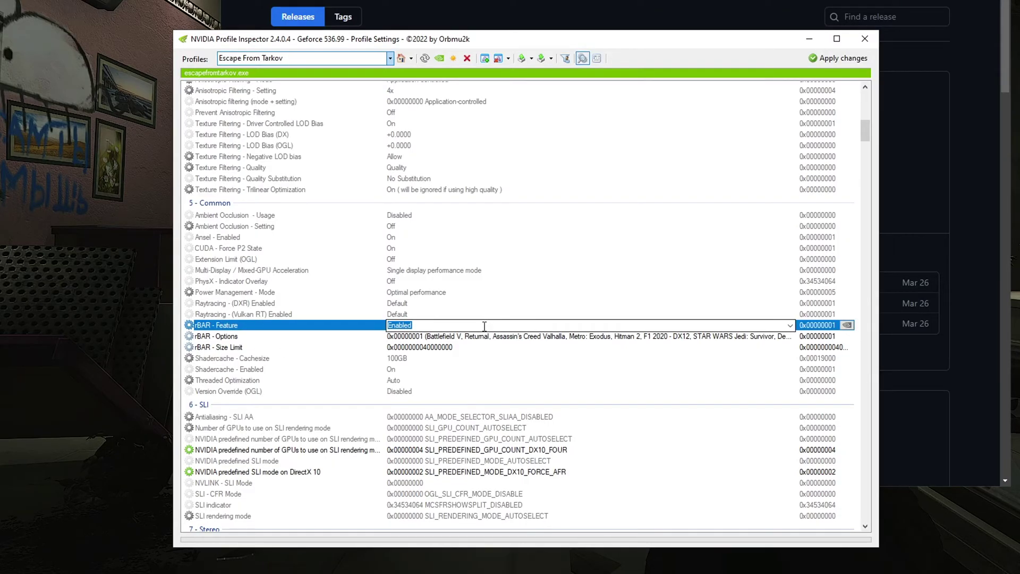
{"action": "left_click", "coordinate": [418, 336]}
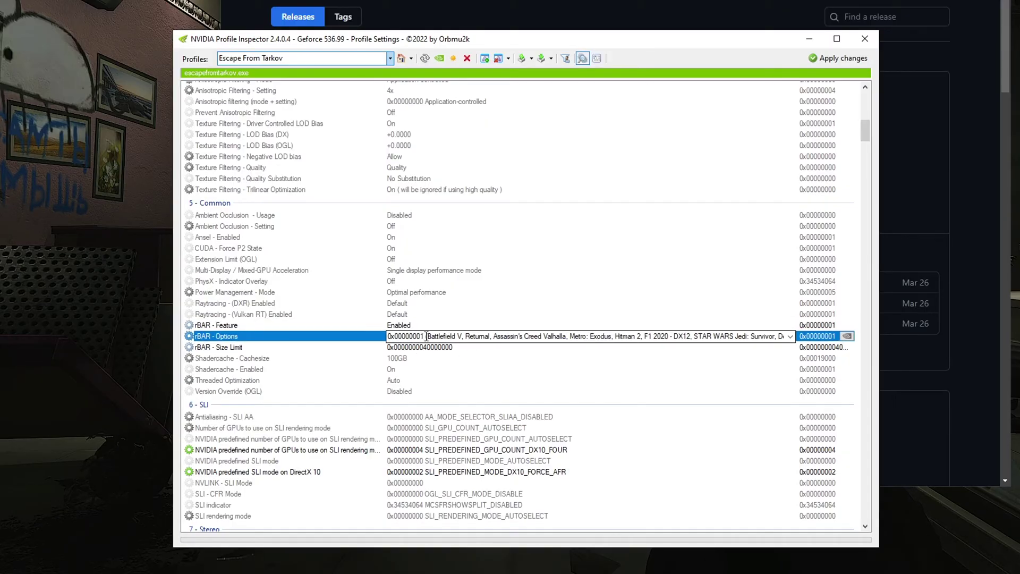
{"action": "left_click", "coordinate": [790, 336]}
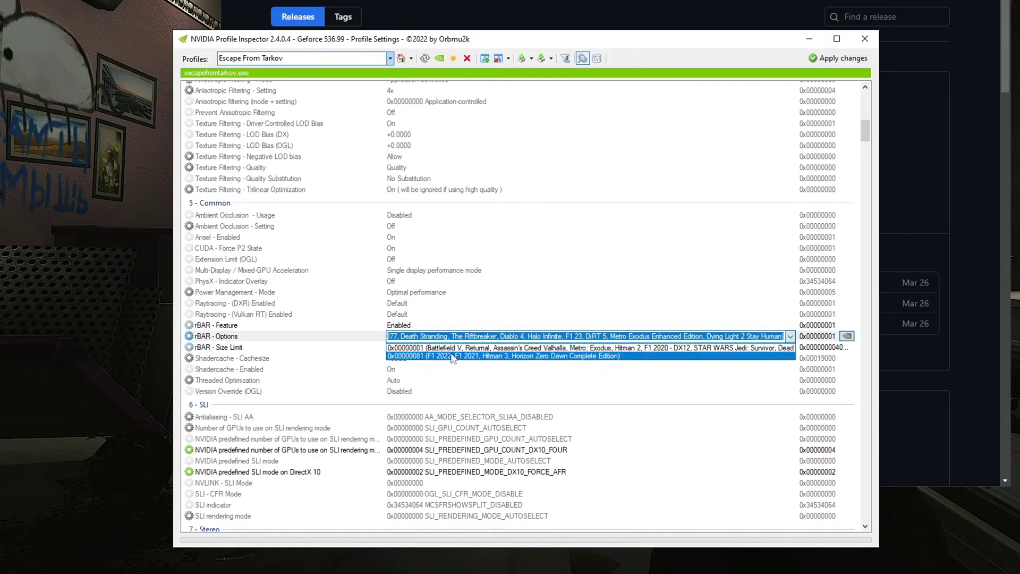
{"action": "left_click", "coordinate": [422, 350]}
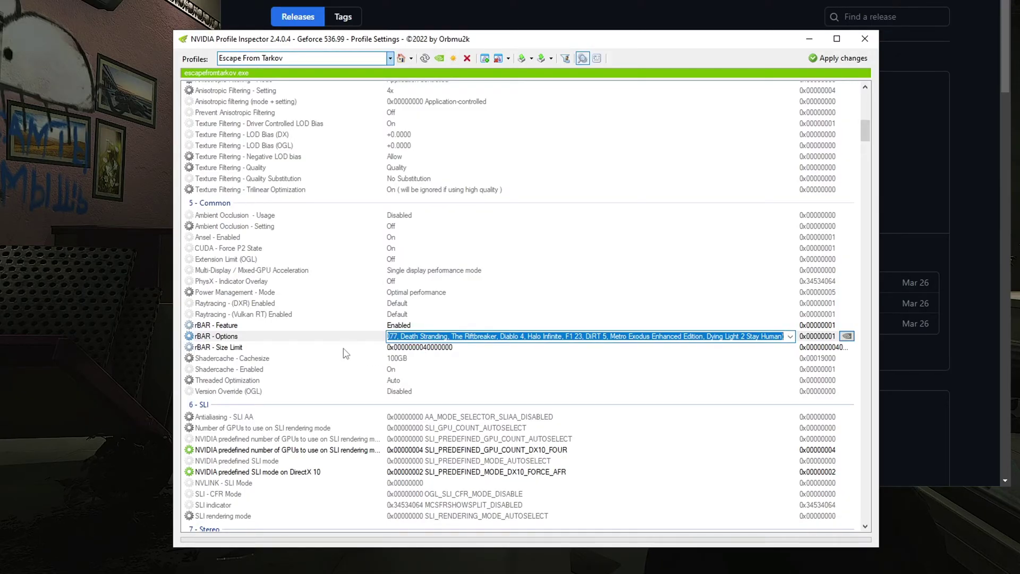
{"action": "left_click", "coordinate": [332, 347]}
{"action": "left_click", "coordinate": [790, 348]}
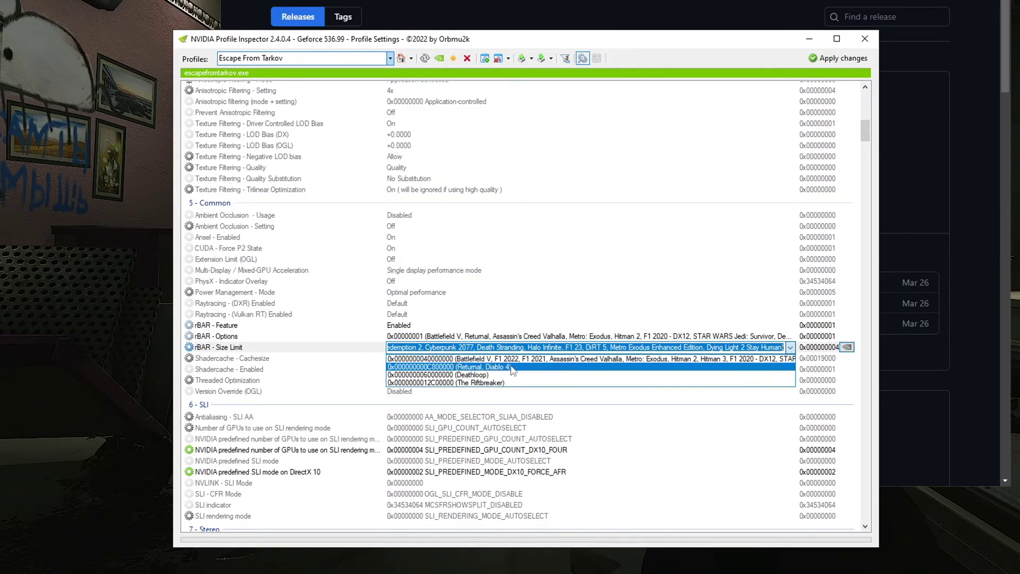
{"action": "left_click", "coordinate": [425, 359]}
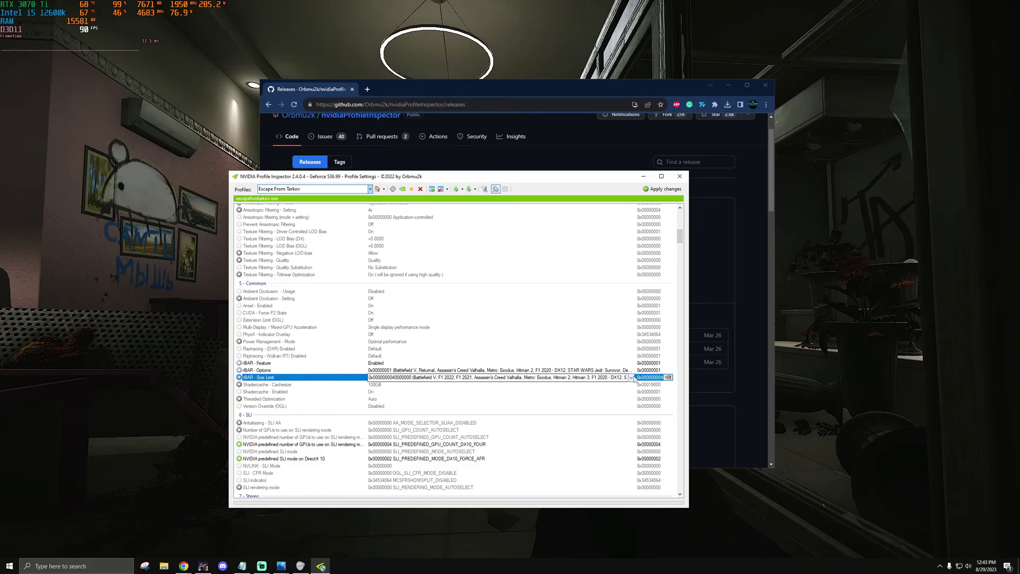
{"action": "left_click", "coordinate": [631, 378]}
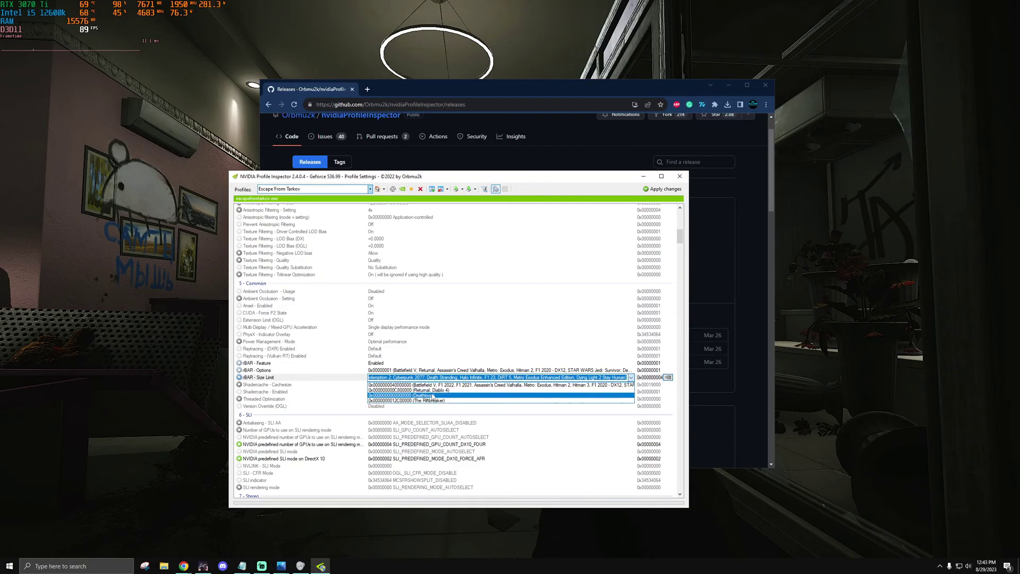
{"action": "left_click", "coordinate": [631, 378]}
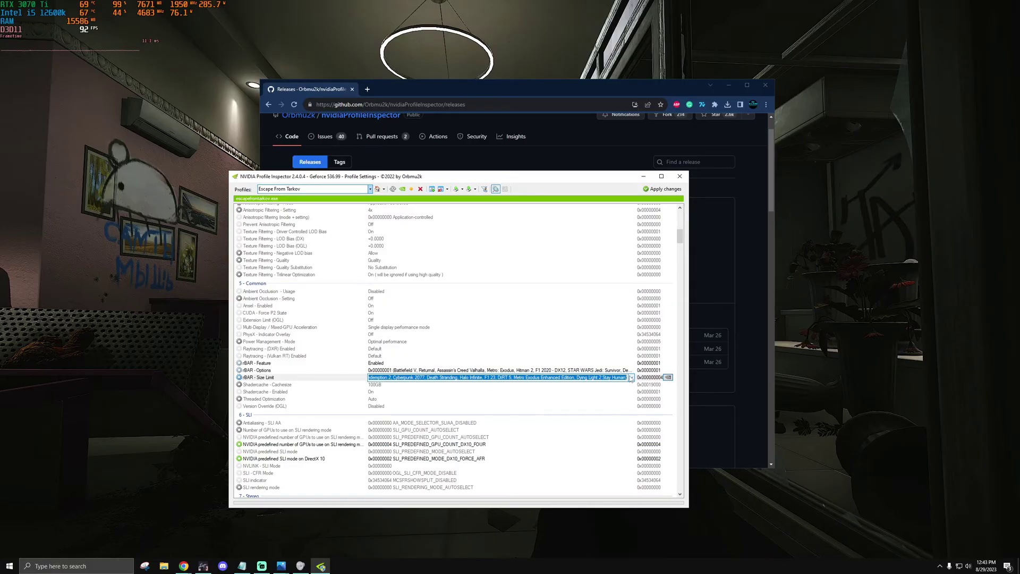
{"action": "left_click", "coordinate": [631, 378]}
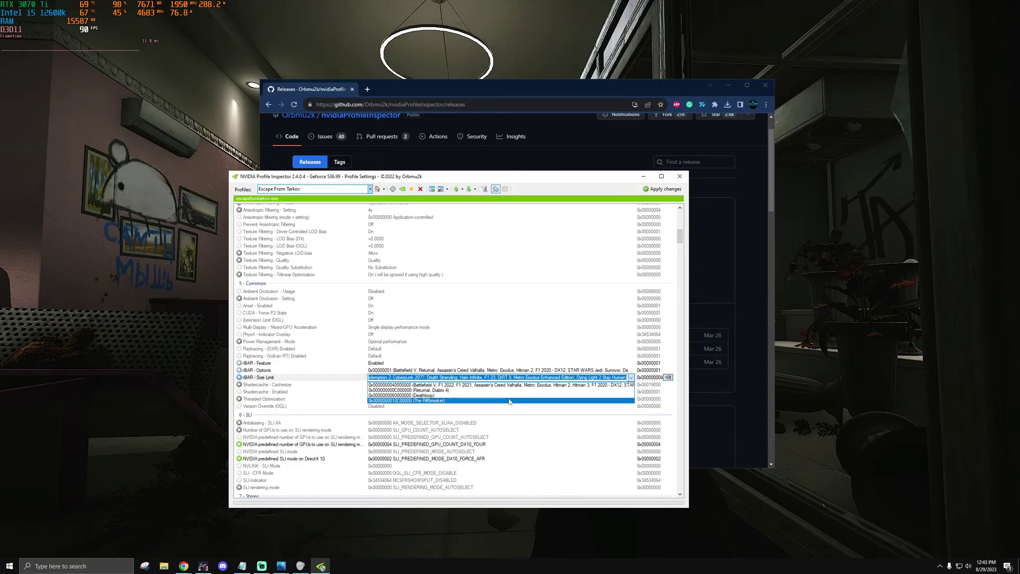
{"action": "left_click", "coordinate": [631, 377]}
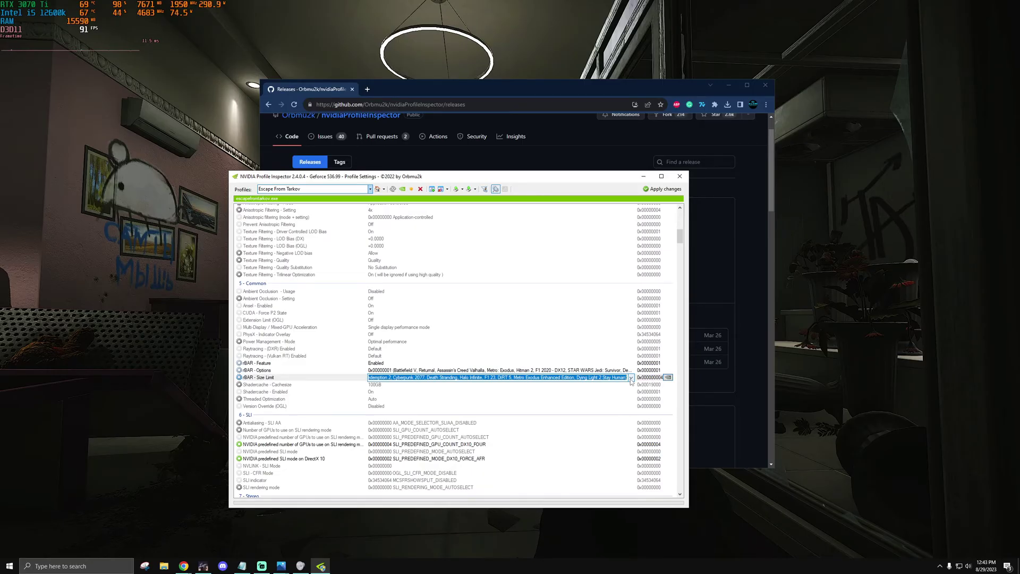
Step: Commit the rBAR - Size Limit value, then bring up Windows search for the chart
{"action": "key", "text": "Return"}
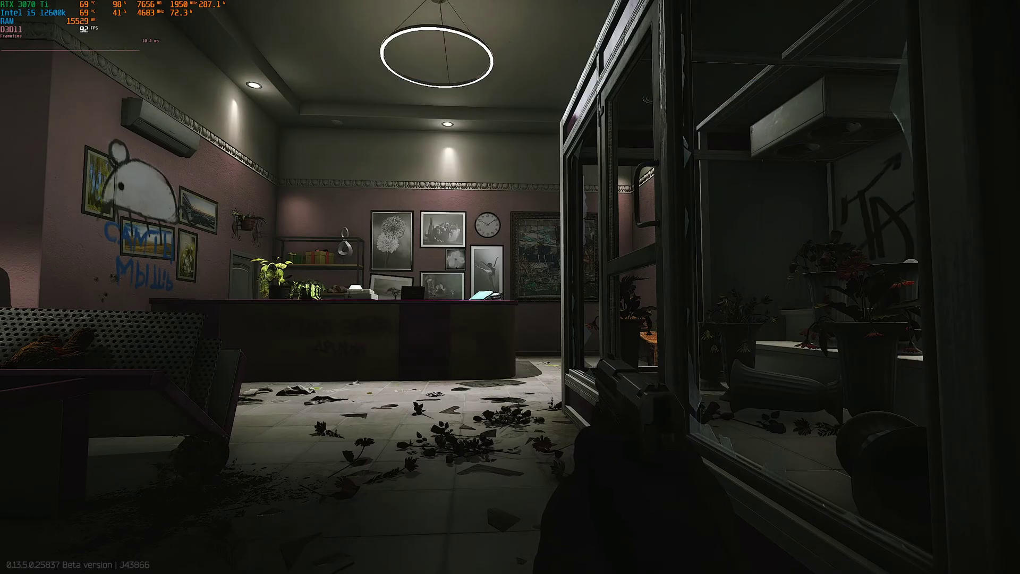
{"action": "key", "text": "super"}
{"action": "key", "text": "super"}
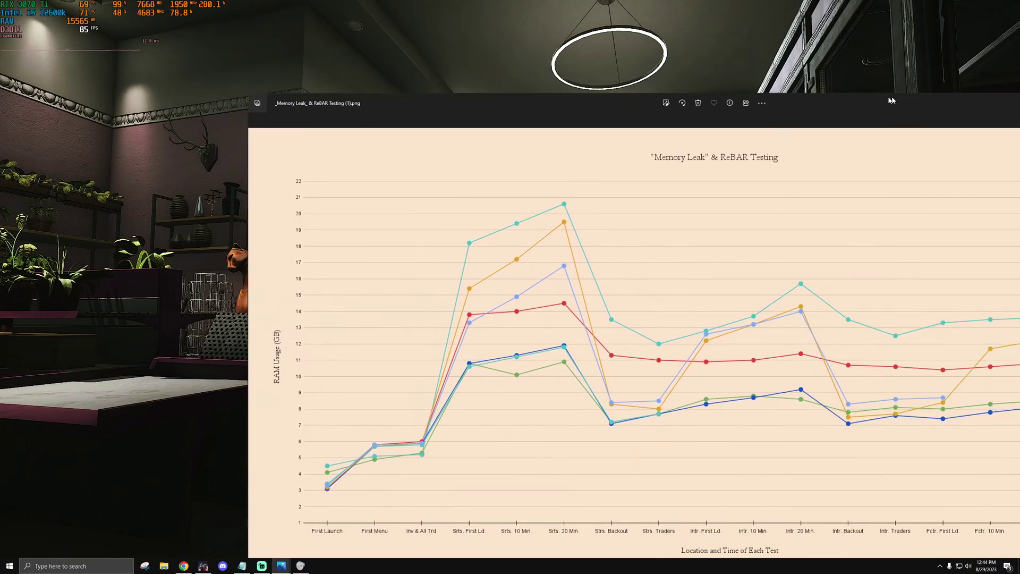
Step: Move the Photos chart window up and left so the full run legend shows
{"action": "left_click_drag", "start_coordinate": [892, 100], "coordinate": [698, 34]}
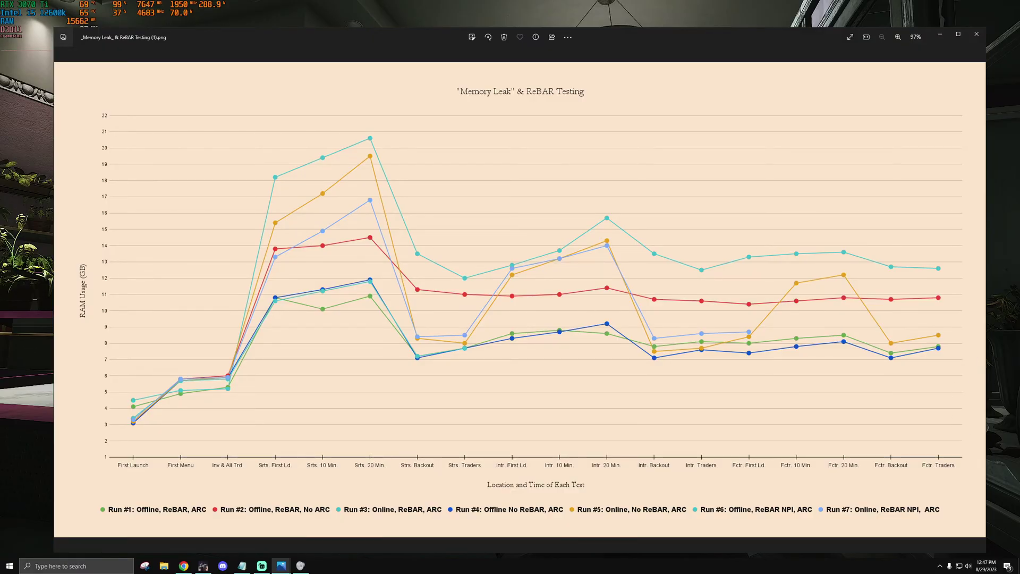
{"action": "key", "text": "alt+Tab"}
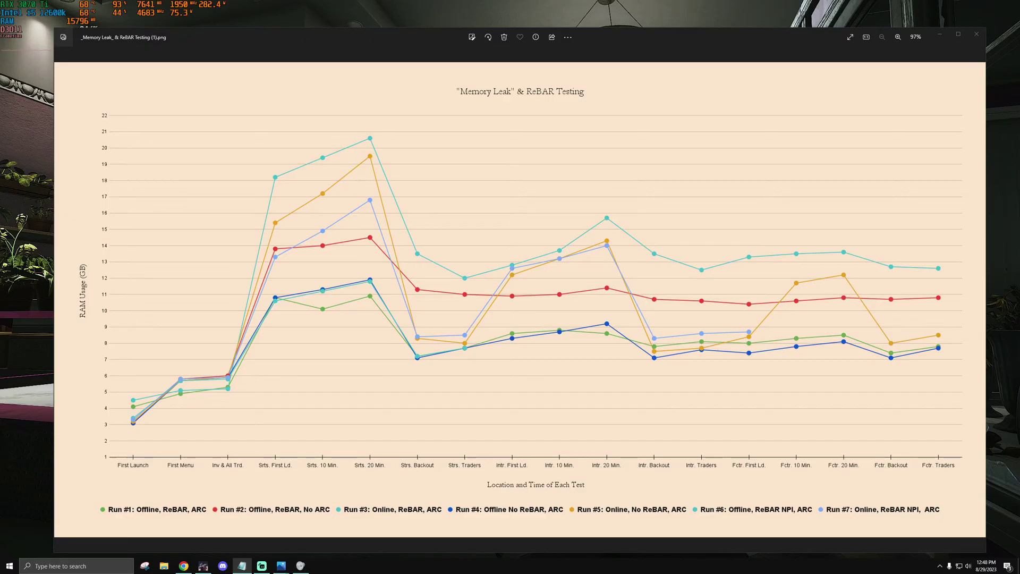
Step: Review the Benchmark notes in a taller Notepad window on the left, then minimize it
{"action": "key", "text": "alt+Tab"}
{"action": "left_click_drag", "start_coordinate": [723, 125], "coordinate": [358, 162]}
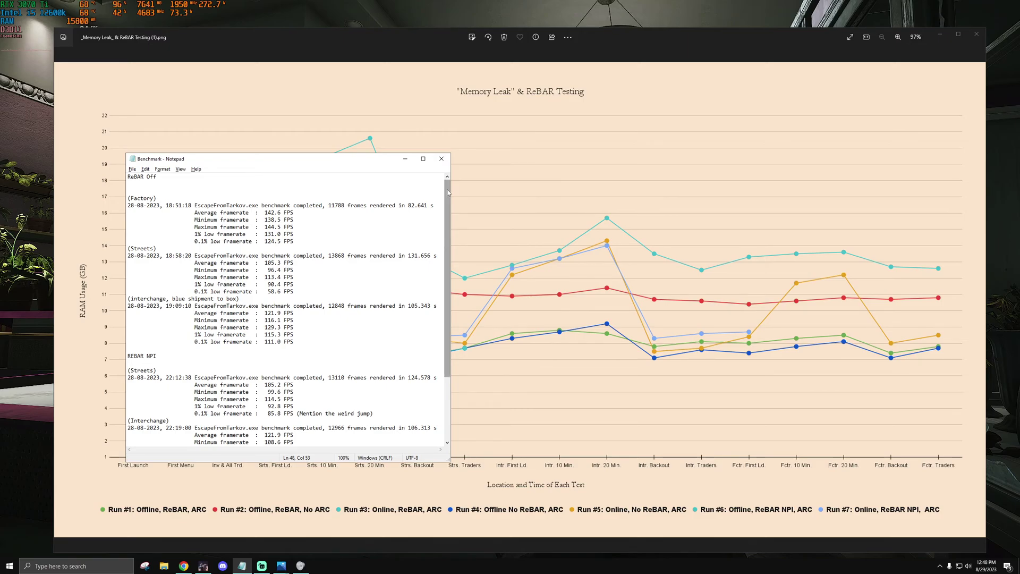
{"action": "mouse_move", "coordinate": [448, 192]}
{"action": "left_mouse_down"}
{"action": "mouse_move", "coordinate": [461, 268]}
{"action": "mouse_move", "coordinate": [454, 196]}
{"action": "left_mouse_up"}
{"action": "left_click_drag", "start_coordinate": [322, 154], "coordinate": [199, 134]}
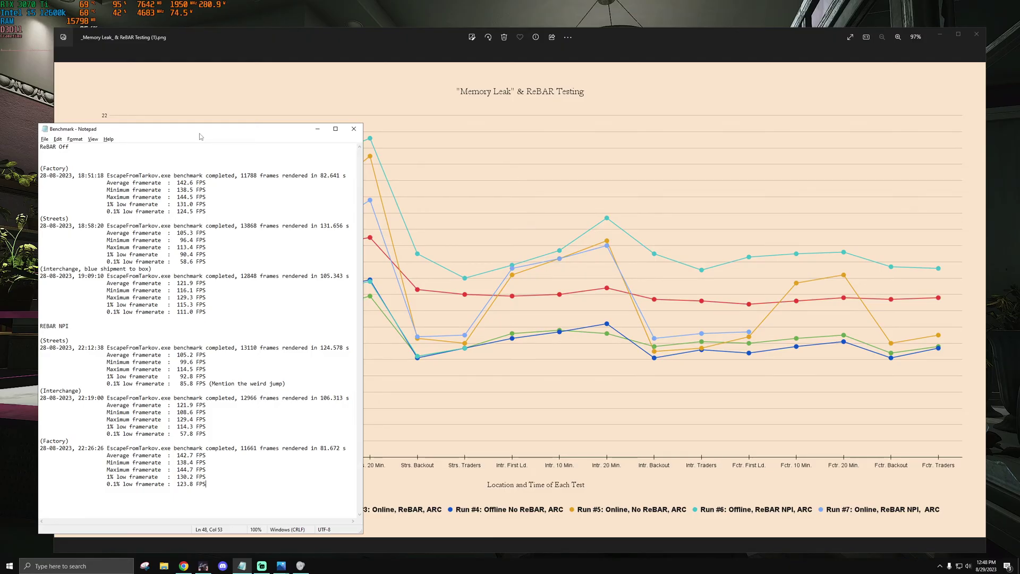
{"action": "key", "text": "ctrl+z"}
{"action": "left_click", "coordinate": [314, 131]}
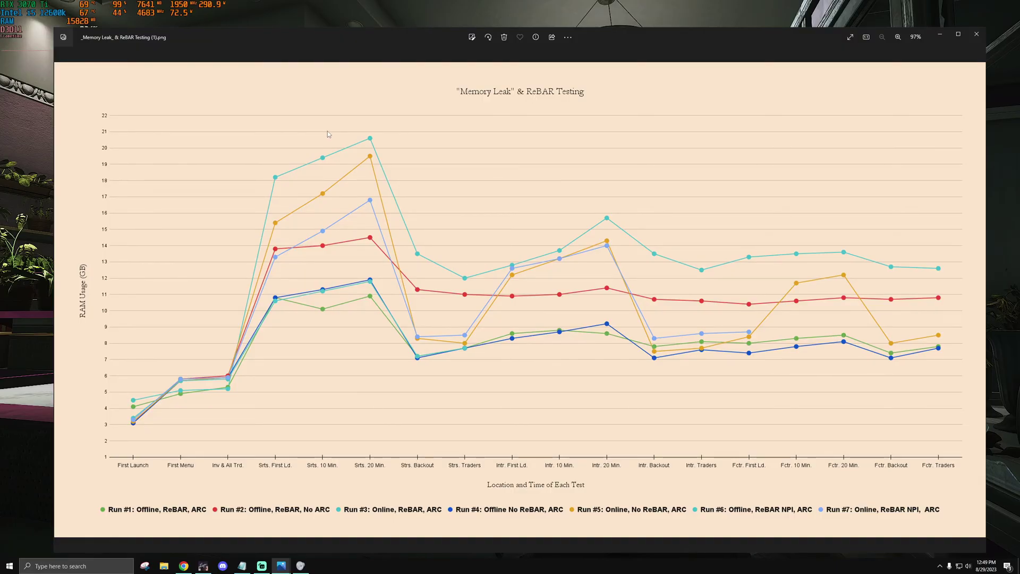
Step: Minimize the Photos chart viewer to reveal the flower shop scene
{"action": "left_click", "coordinate": [941, 35]}
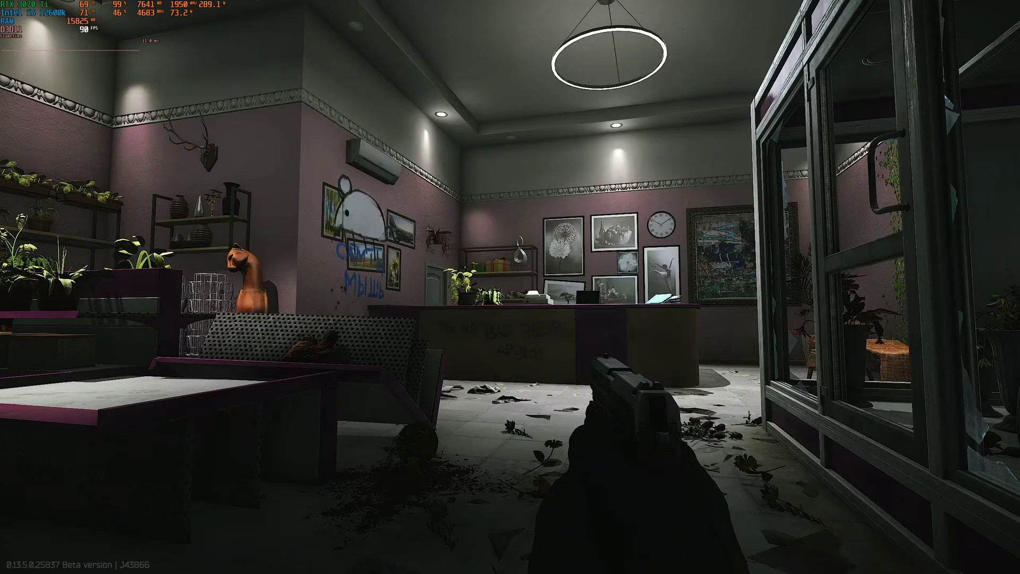